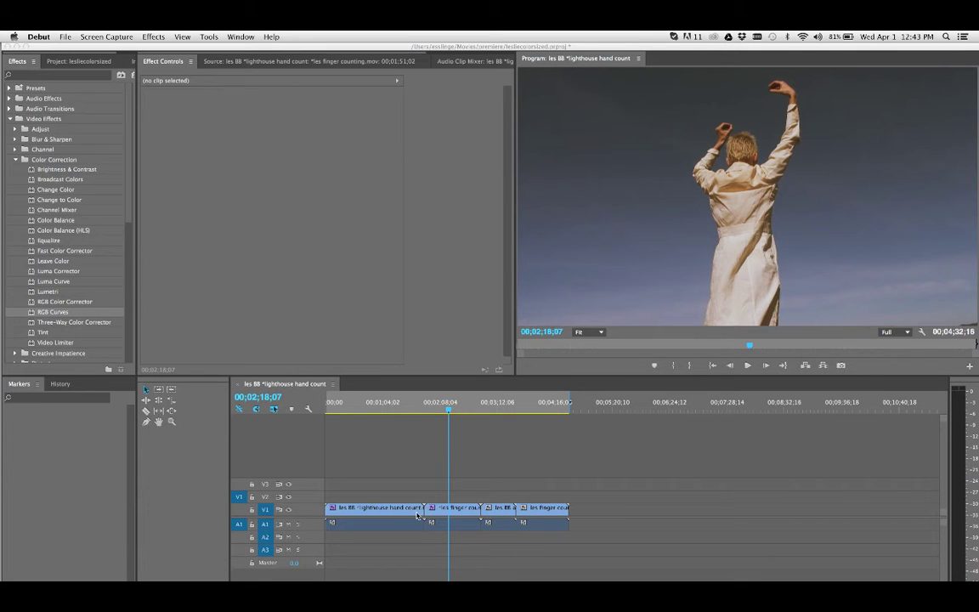
# Nest all four video clips on track V1 into a single nested sequence named demo
pyautogui.click(246, 371)
pyautogui.click(277, 408)
pyautogui.moveTo(577, 475); pyautogui.dragTo(380, 512)
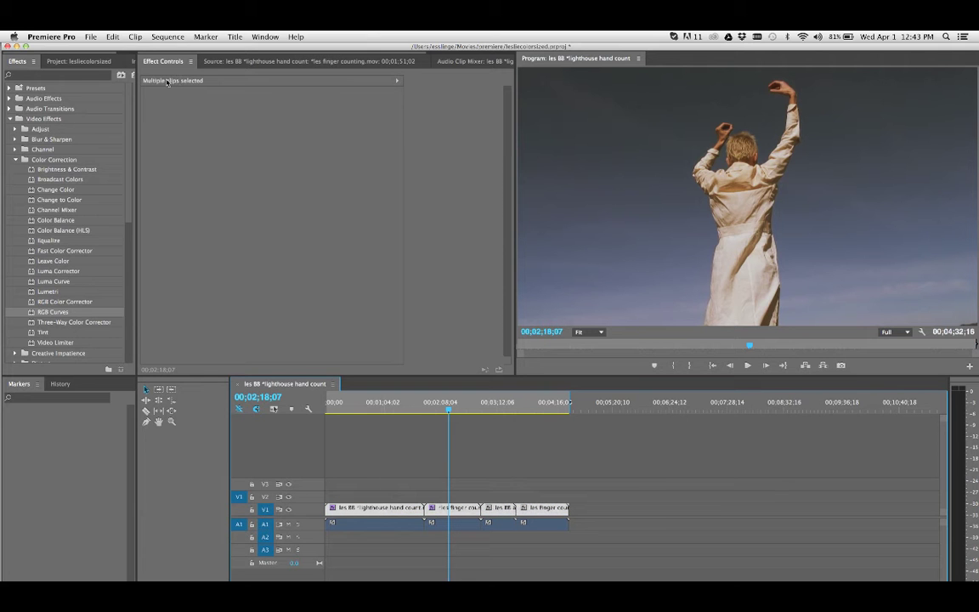
pyautogui.click(133, 37)
pyautogui.click(193, 340)
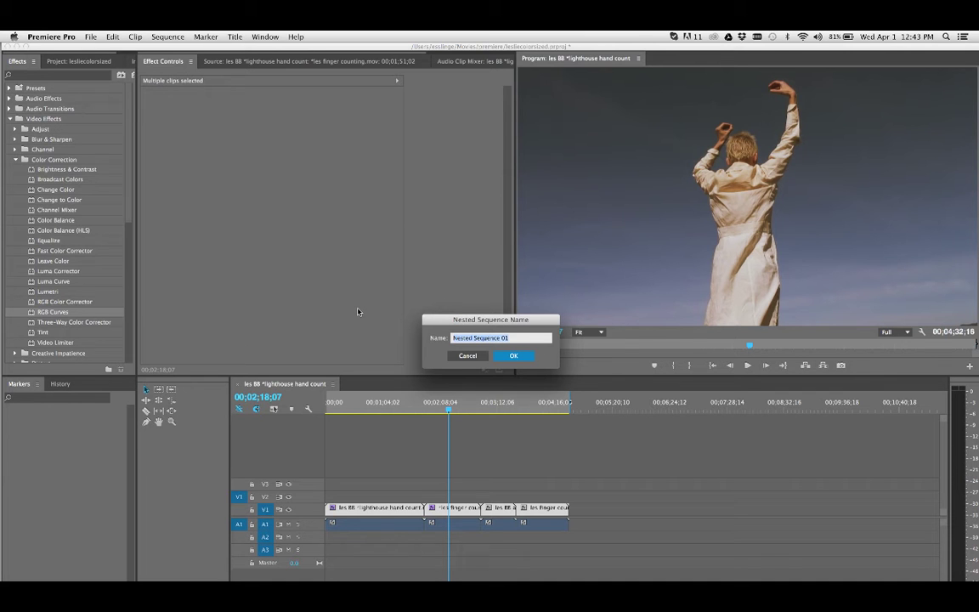
pyautogui.write('demo')
pyautogui.press('Return')
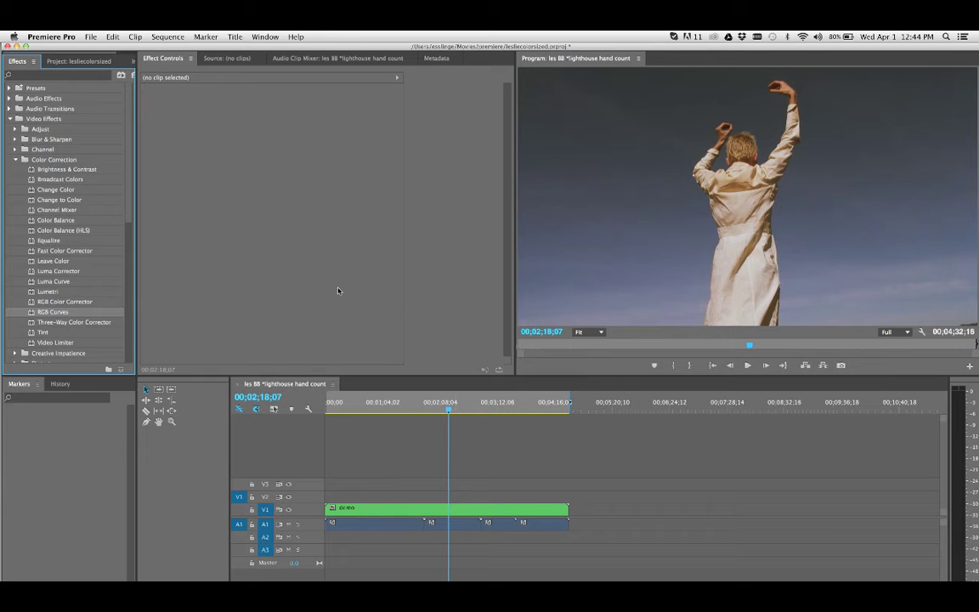
# Load the nested demo clip into the Source Monitor and bring its effect controls back into view
pyautogui.click(479, 509)
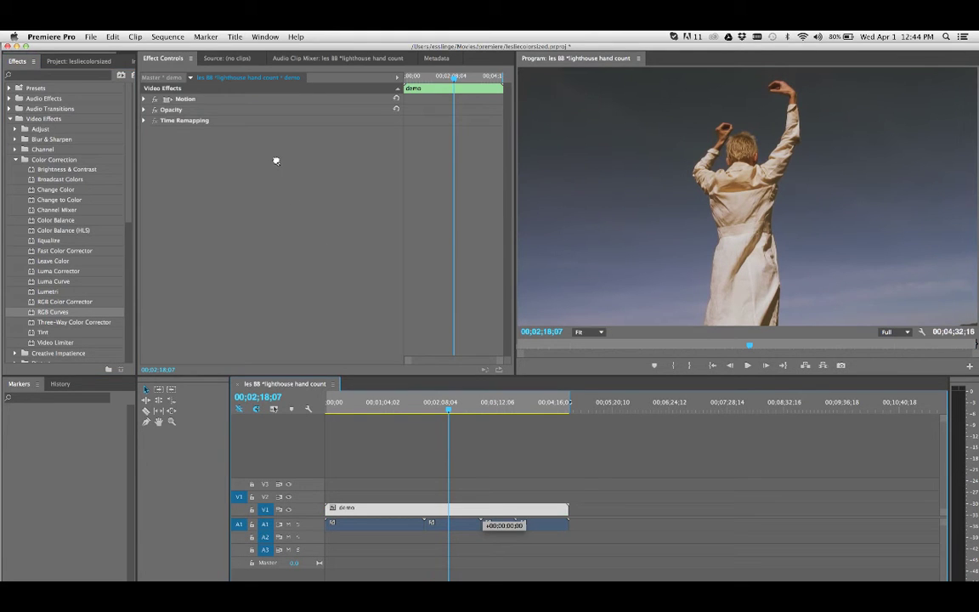
pyautogui.click(202, 57)
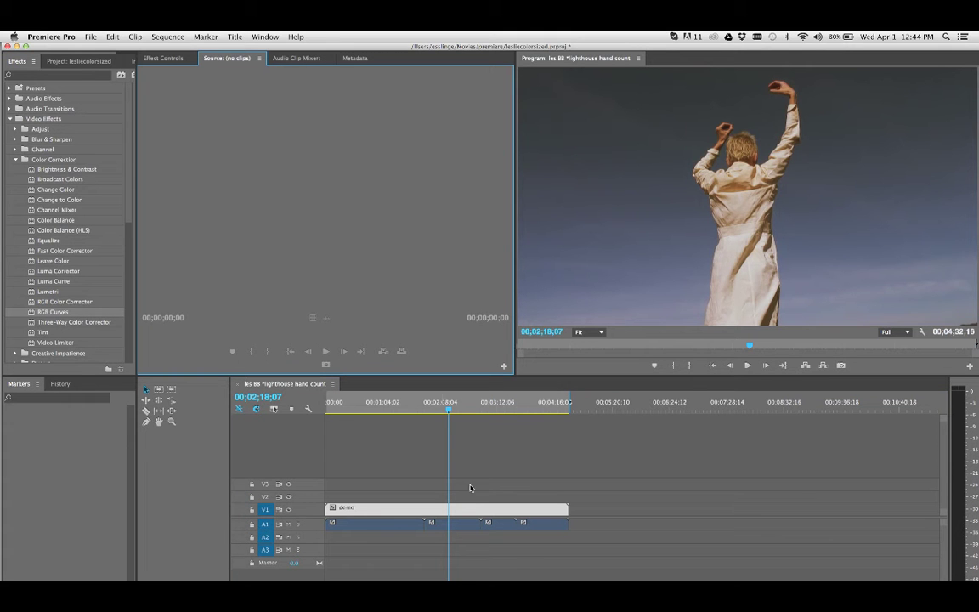
pyautogui.moveTo(481, 511); pyautogui.dragTo(302, 194)
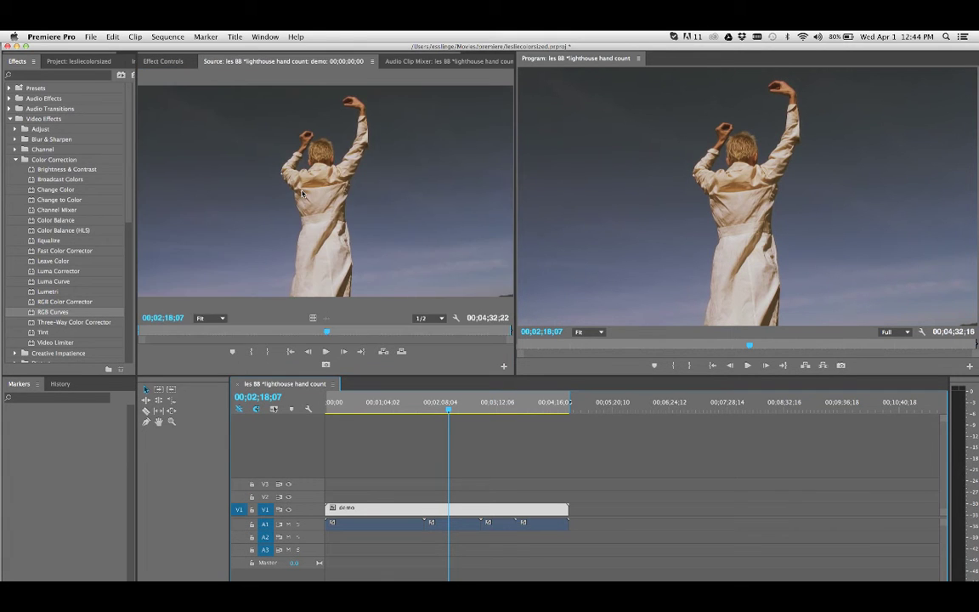
pyautogui.click(158, 61)
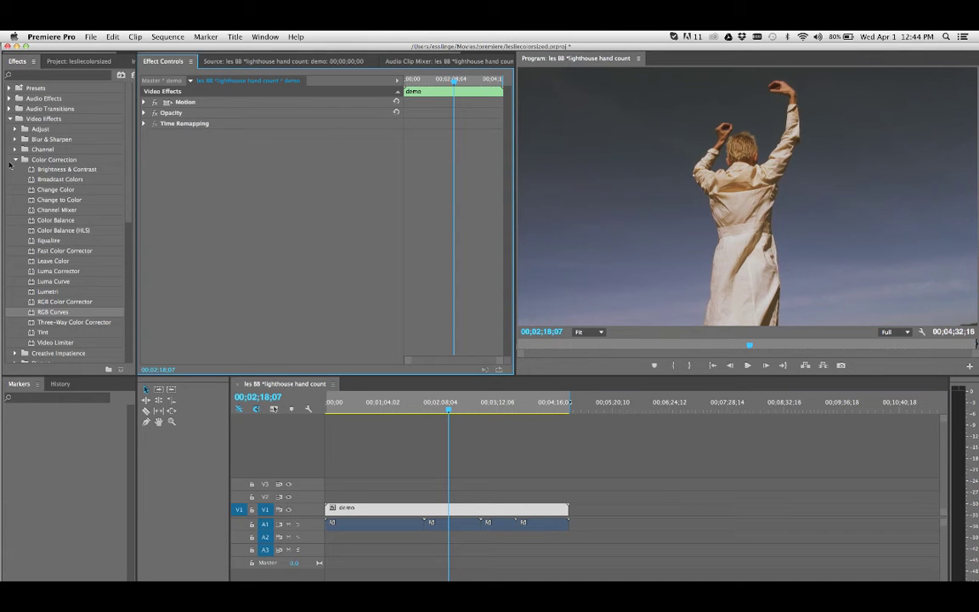
# Apply Gaussian Blur to the nested demo clip and raise its Blurriness until the figure is strongly blurred
pyautogui.click(14, 159)
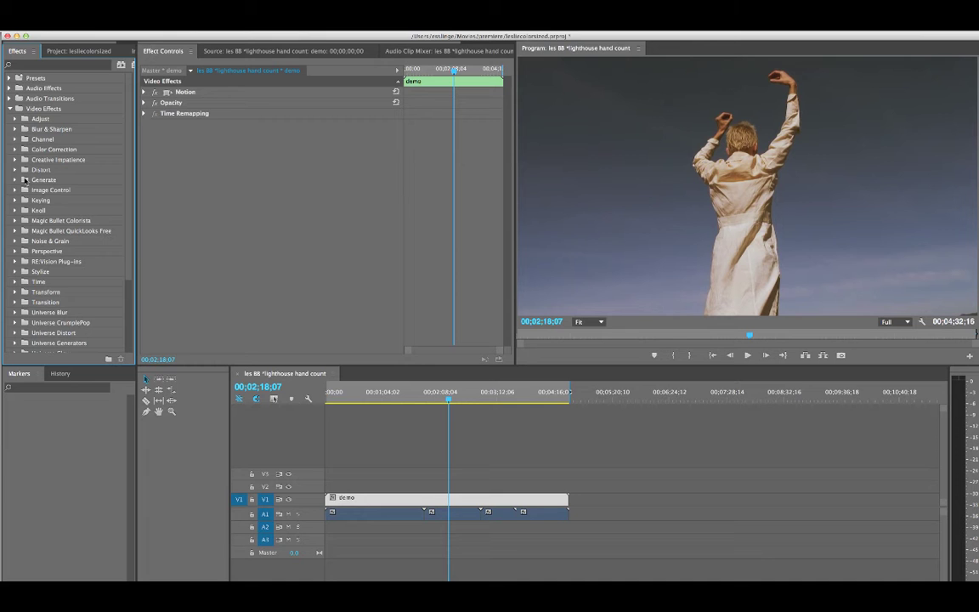
pyautogui.click(14, 130)
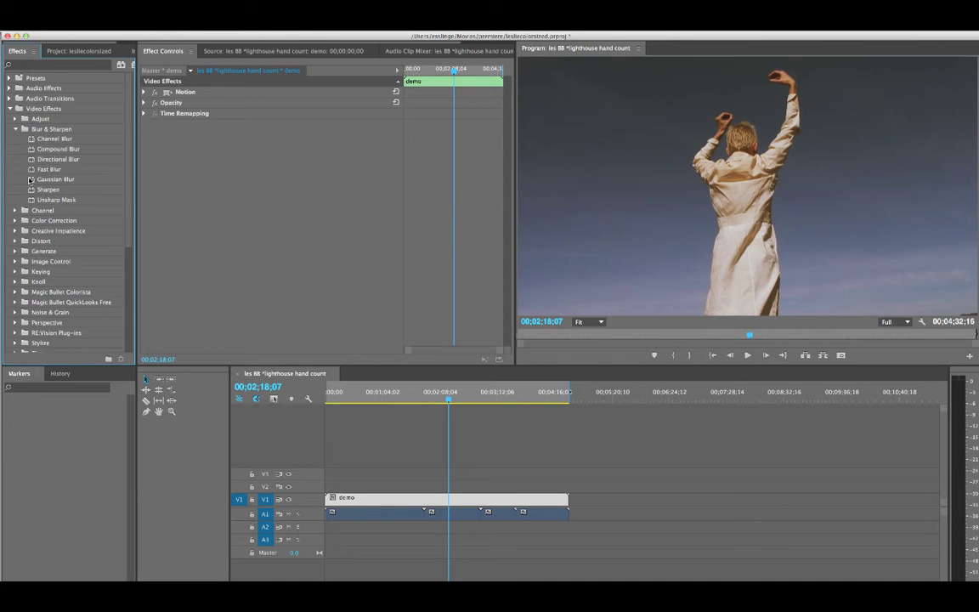
pyautogui.moveTo(30, 179); pyautogui.dragTo(177, 197)
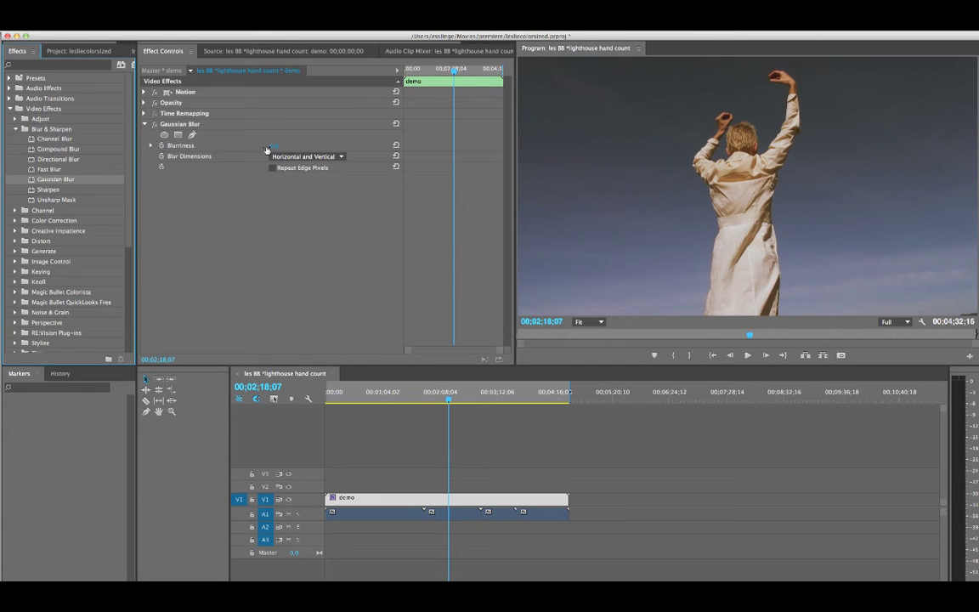
pyautogui.moveTo(269, 150); pyautogui.dragTo(328, 149)
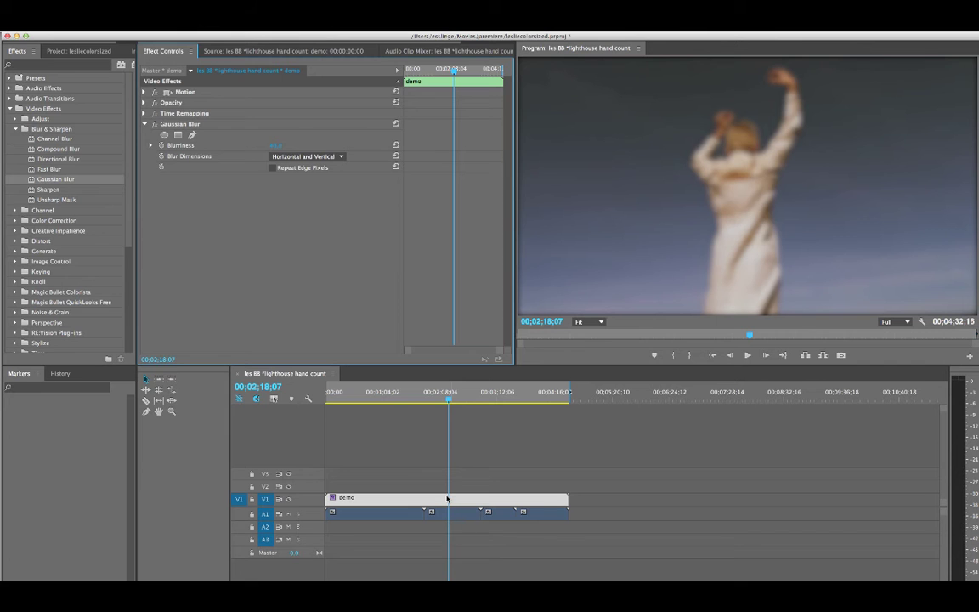
# Duplicate the blurred demo clip onto track V2 directly above the original and load the copy in the Source Monitor
pyautogui.moveTo(451, 498)
pyautogui.mouseDown()
pyautogui.moveTo(460, 487)
pyautogui.moveTo(452, 484)
pyautogui.mouseUp()
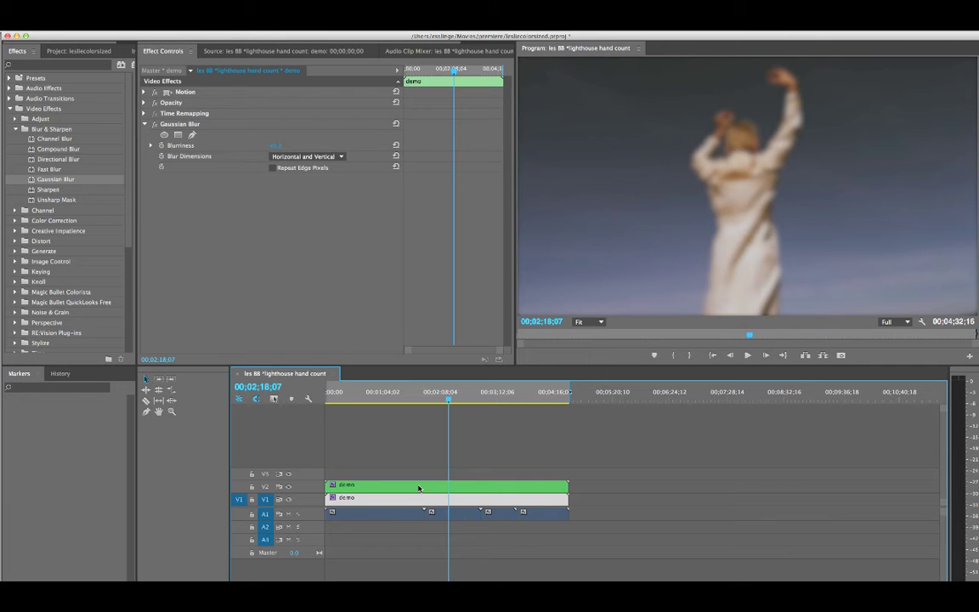
pyautogui.click(224, 49)
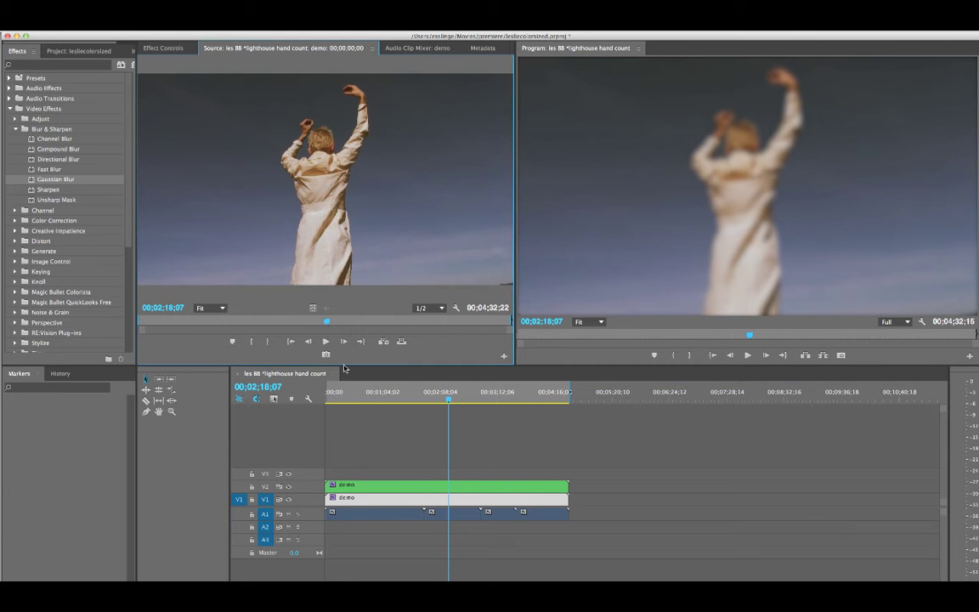
pyautogui.click(438, 485)
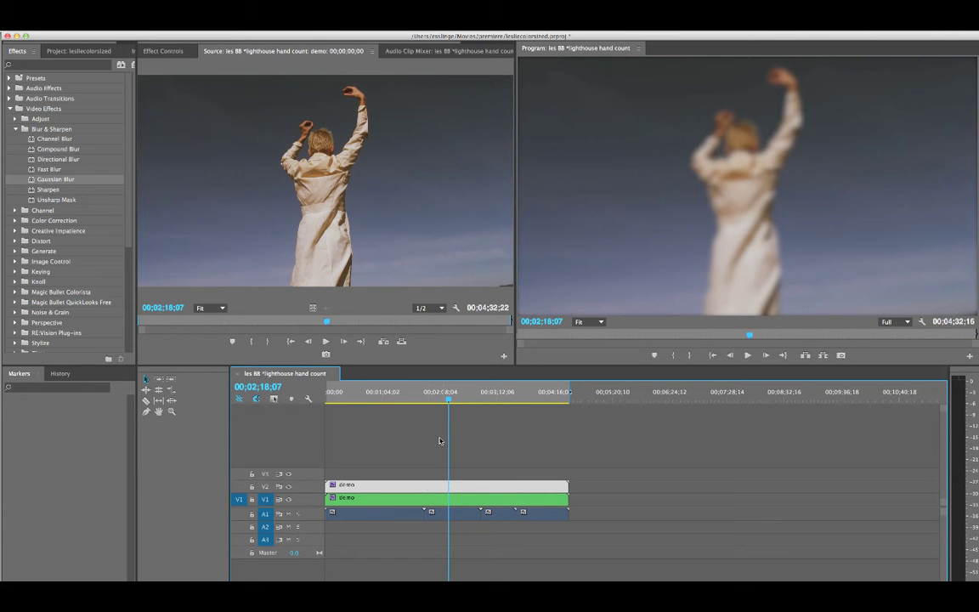
pyautogui.click(436, 476)
pyautogui.click(435, 483)
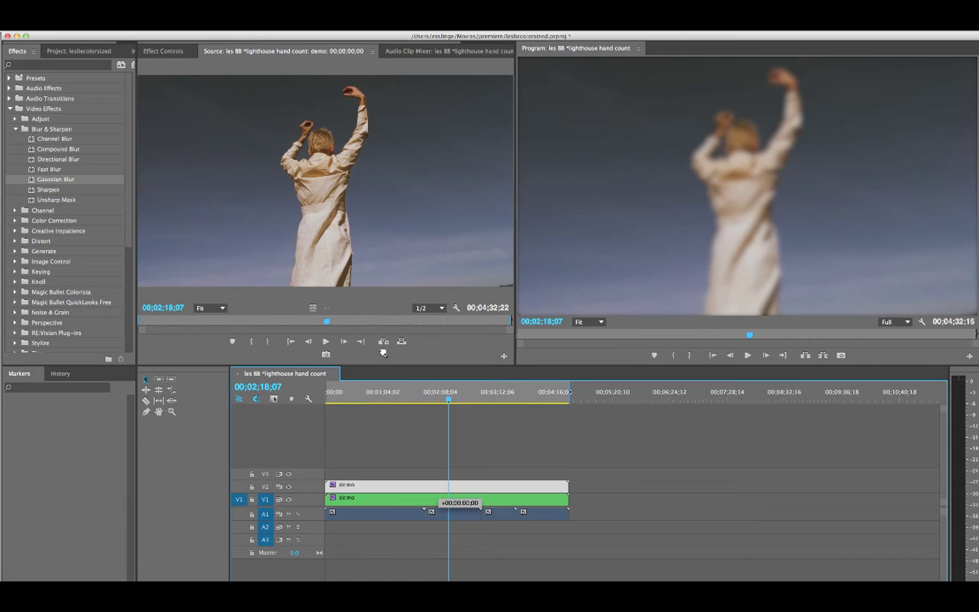
pyautogui.click(505, 451)
pyautogui.click(540, 501)
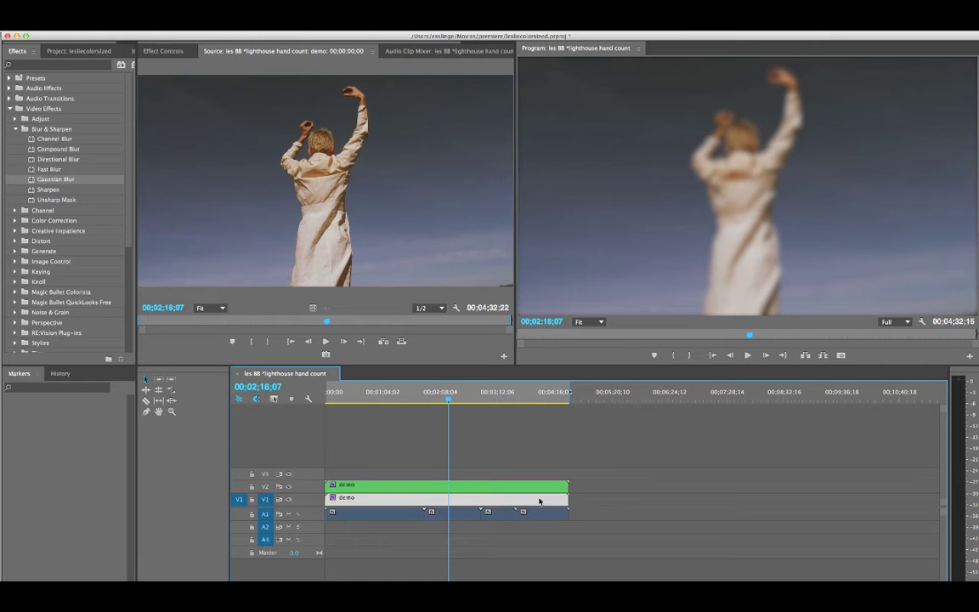
# Add an elliptical mask to the V2 clip's Gaussian Blur and stretch it into a wide oval covering most of the frame
pyautogui.click(529, 486)
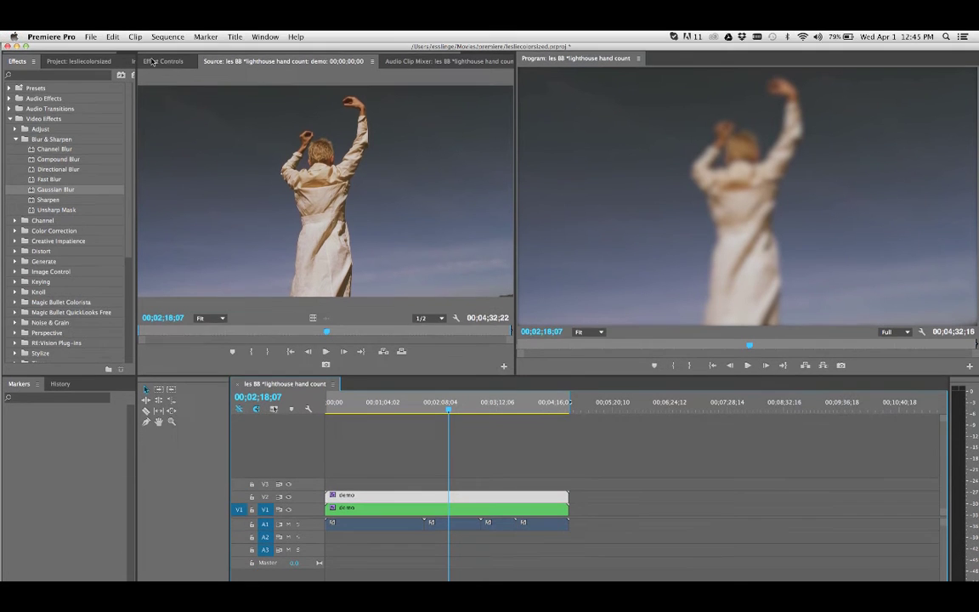
pyautogui.click(159, 50)
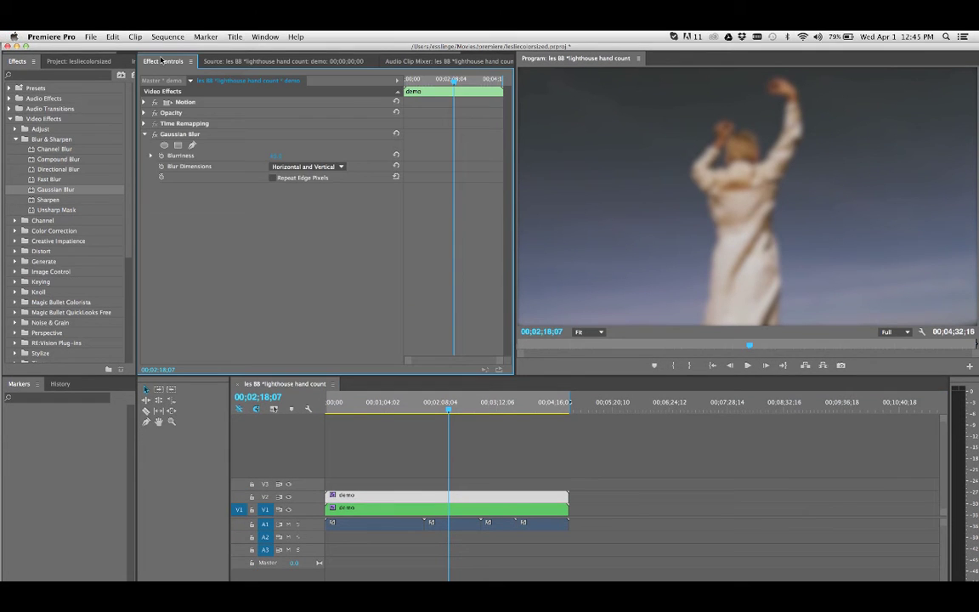
pyautogui.click(164, 146)
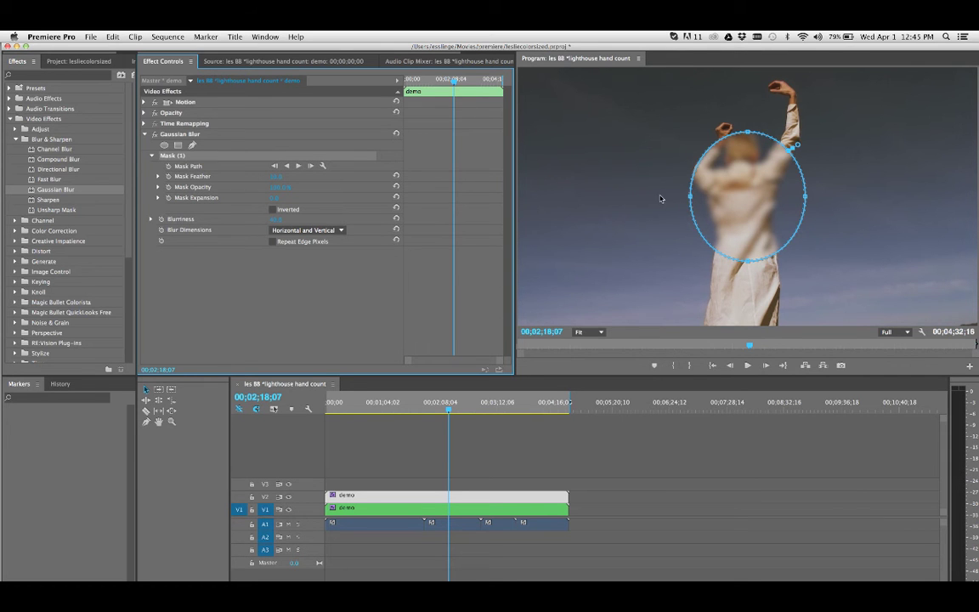
pyautogui.moveTo(690, 197); pyautogui.dragTo(544, 198)
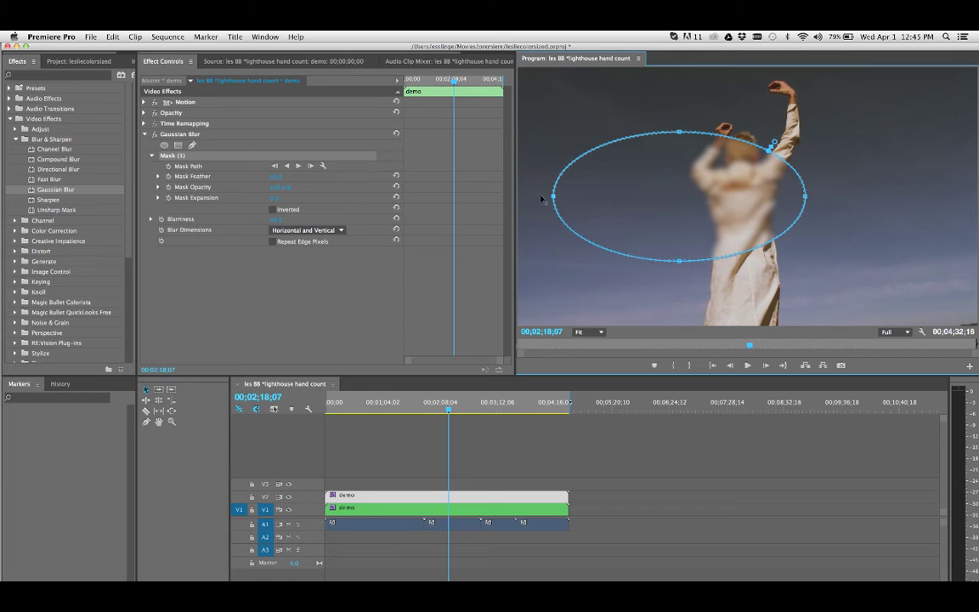
pyautogui.moveTo(804, 196); pyautogui.dragTo(949, 197)
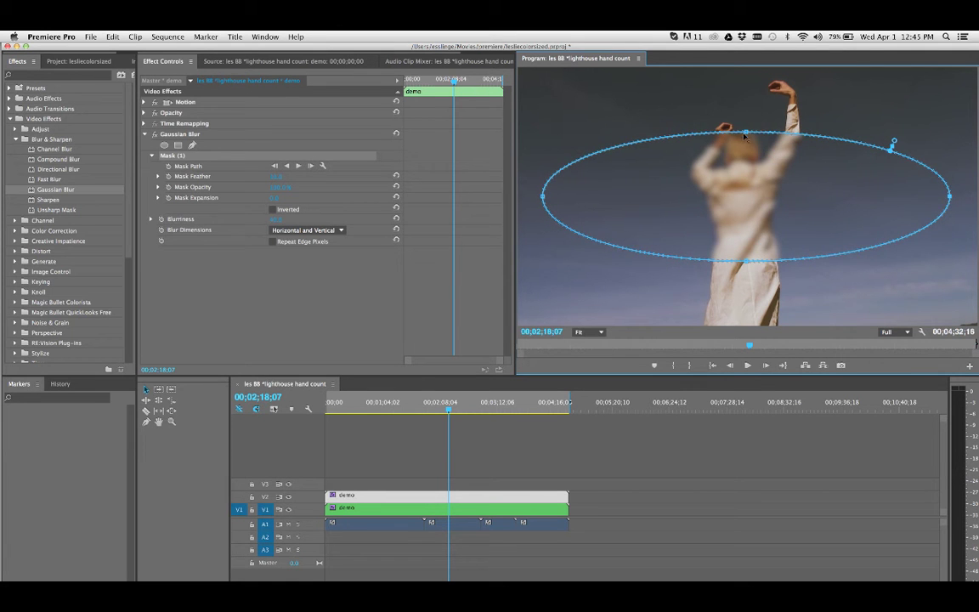
pyautogui.moveTo(745, 134); pyautogui.dragTo(745, 88)
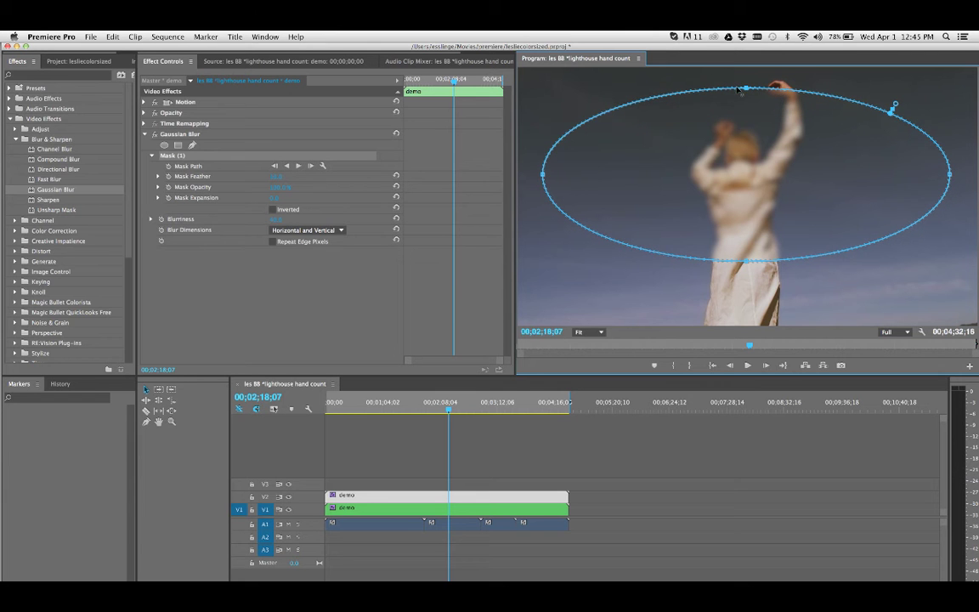
pyautogui.moveTo(745, 261); pyautogui.dragTo(747, 300)
# Increase the Gaussian Blur mask's feather and expansion and invert it so the blur falls outside the oval
pyautogui.click(268, 179)
pyautogui.moveTo(268, 179); pyautogui.dragTo(270, 199)
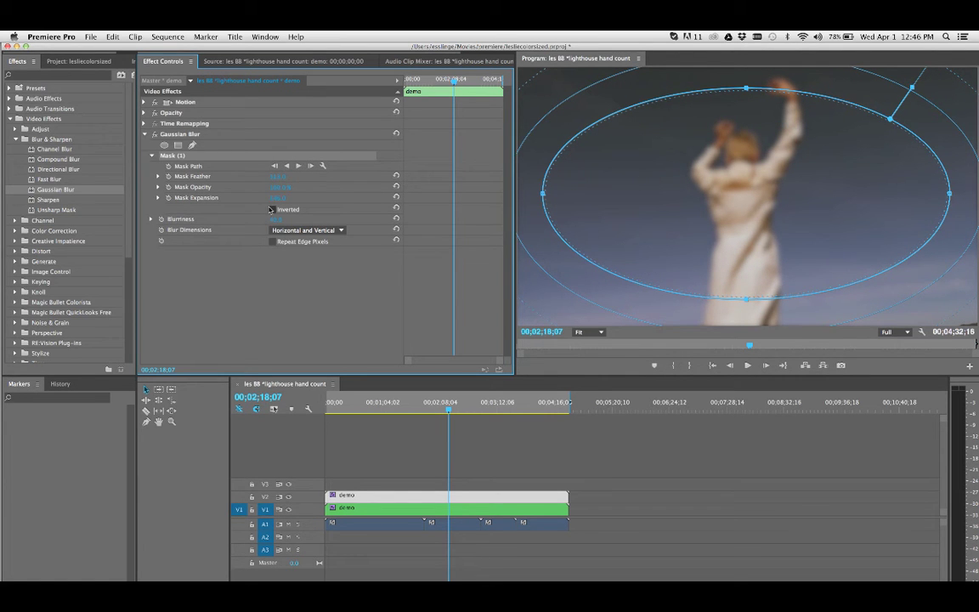
pyautogui.click(271, 209)
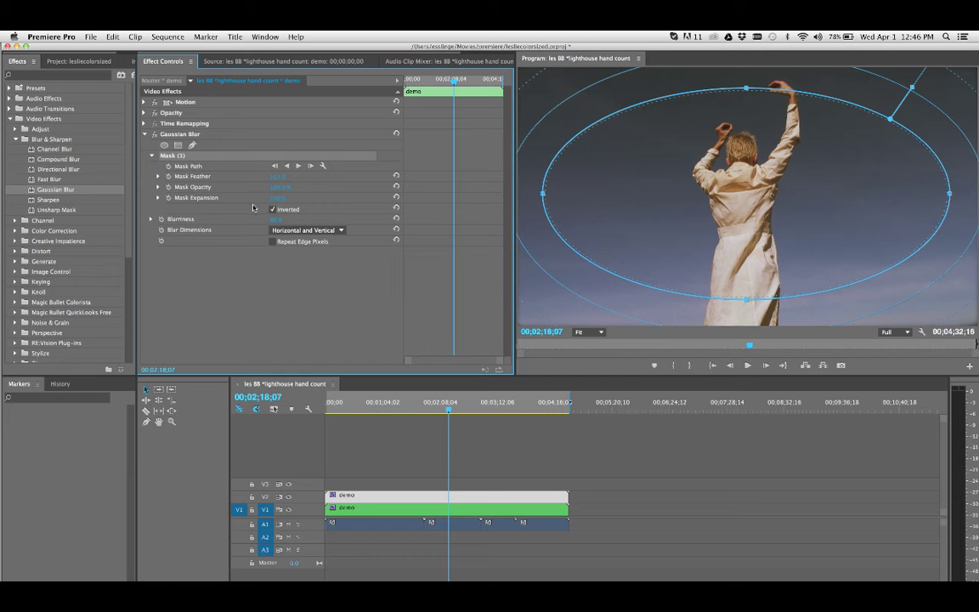
# Play back the sequence from the current frame and from near its start to check the masked blur
pyautogui.click(532, 447)
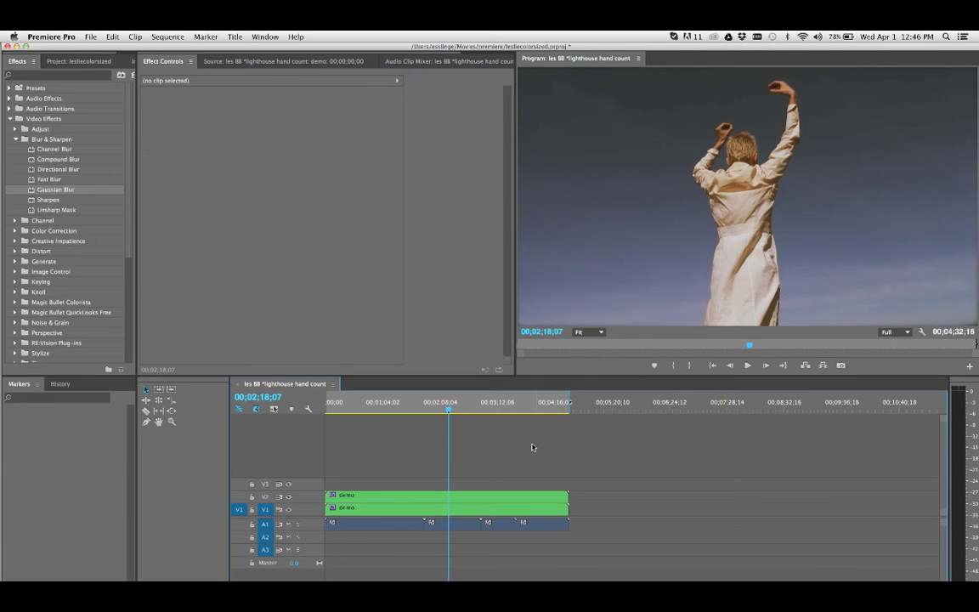
pyautogui.press('space')
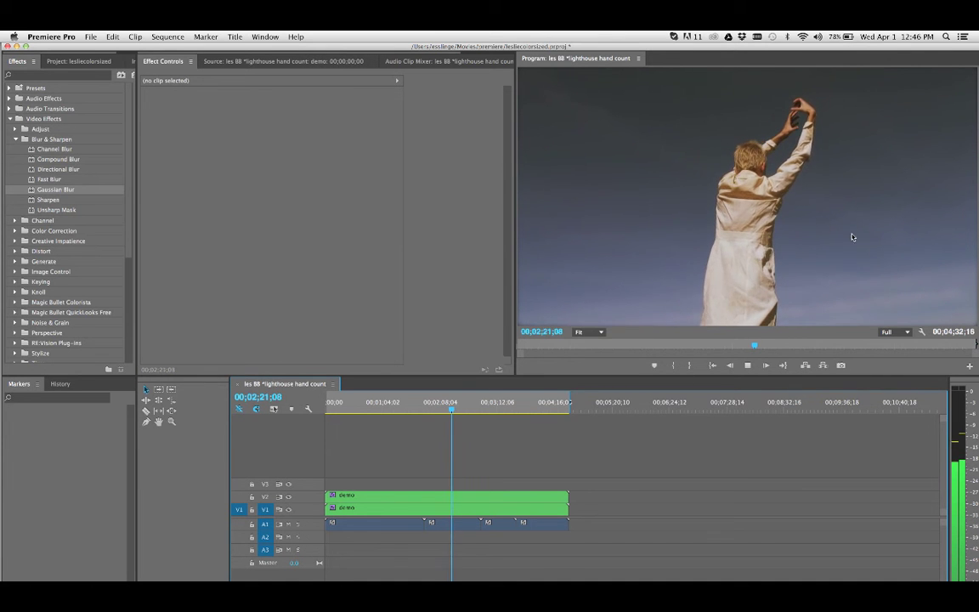
pyautogui.click(344, 406)
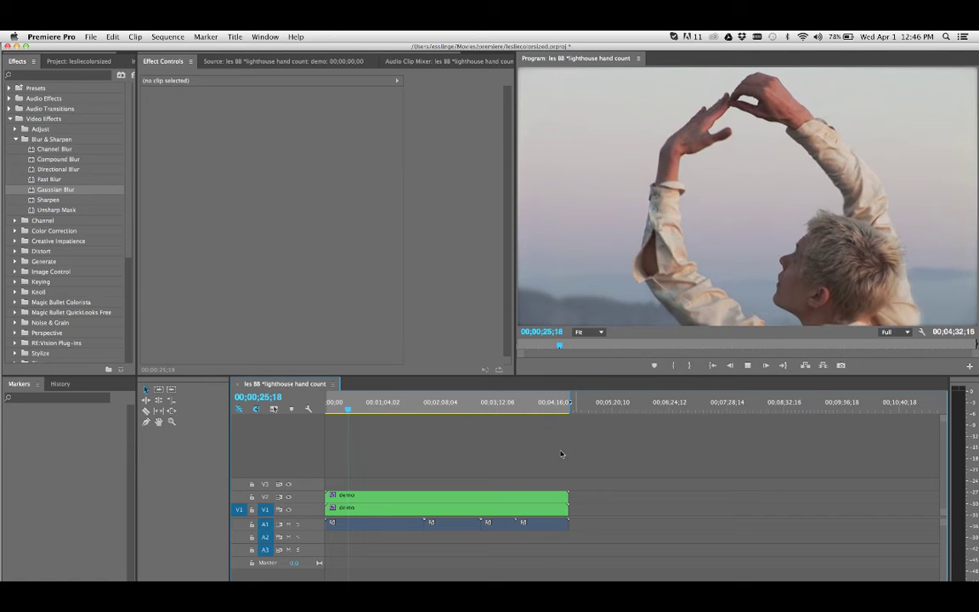
pyautogui.press('space')
# Set the blend mode of the V2 demo clip's Opacity to Multiply
pyautogui.click(482, 495)
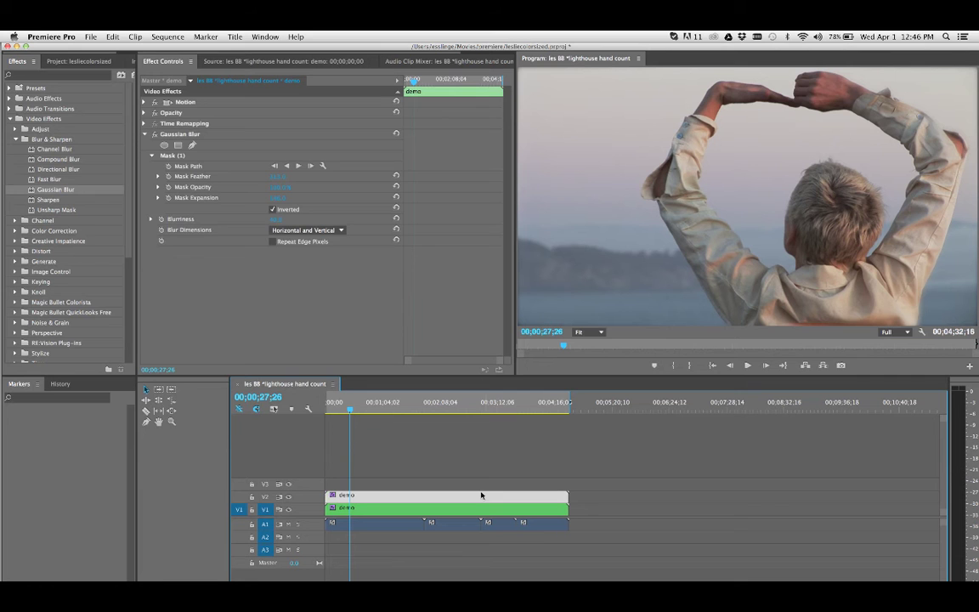
pyautogui.moveTo(467, 497); pyautogui.dragTo(202, 125)
pyautogui.click(143, 133)
pyautogui.click(144, 112)
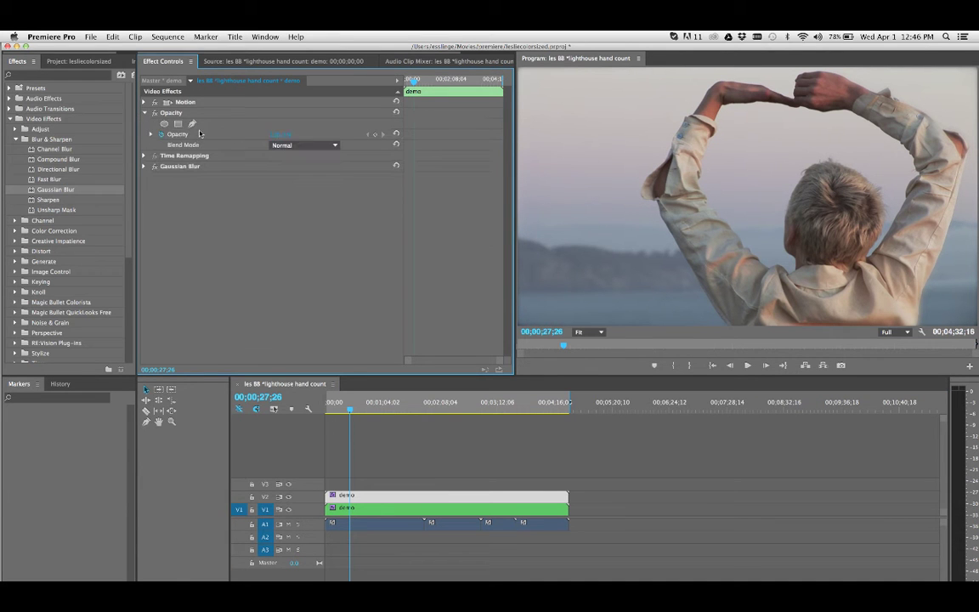
pyautogui.click(303, 145)
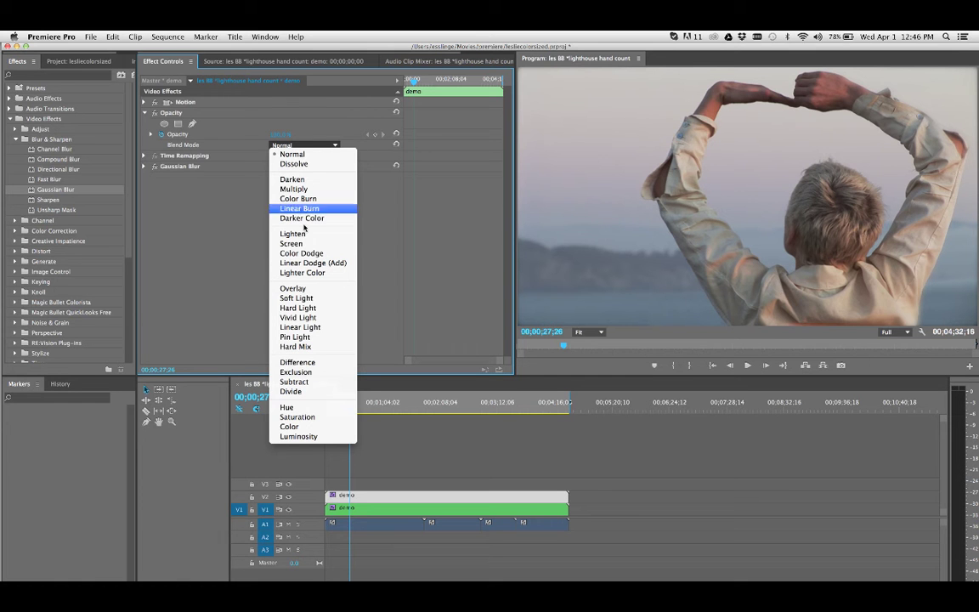
pyautogui.click(310, 189)
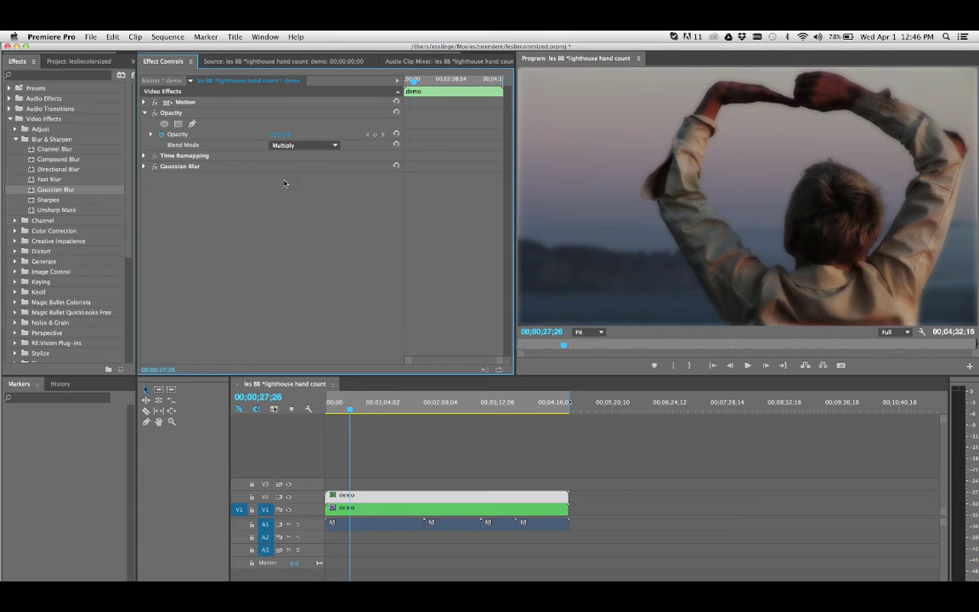
# Add an inverted elliptical mask to the V2 clip's Opacity, increase its expansion and stretch it horizontally into a wide oval across the frame
pyautogui.click(165, 124)
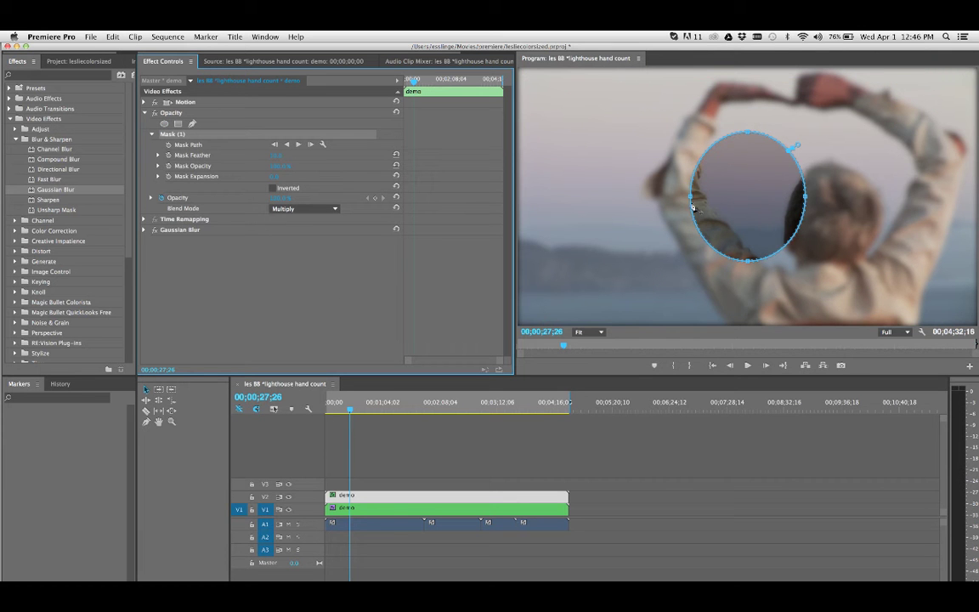
pyautogui.click(272, 187)
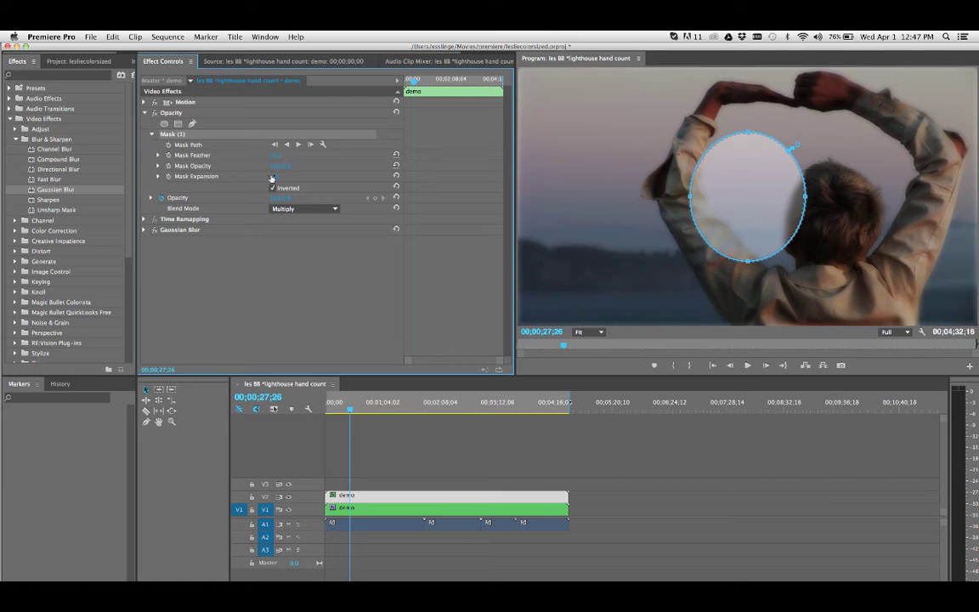
pyautogui.moveTo(272, 178); pyautogui.dragTo(279, 176)
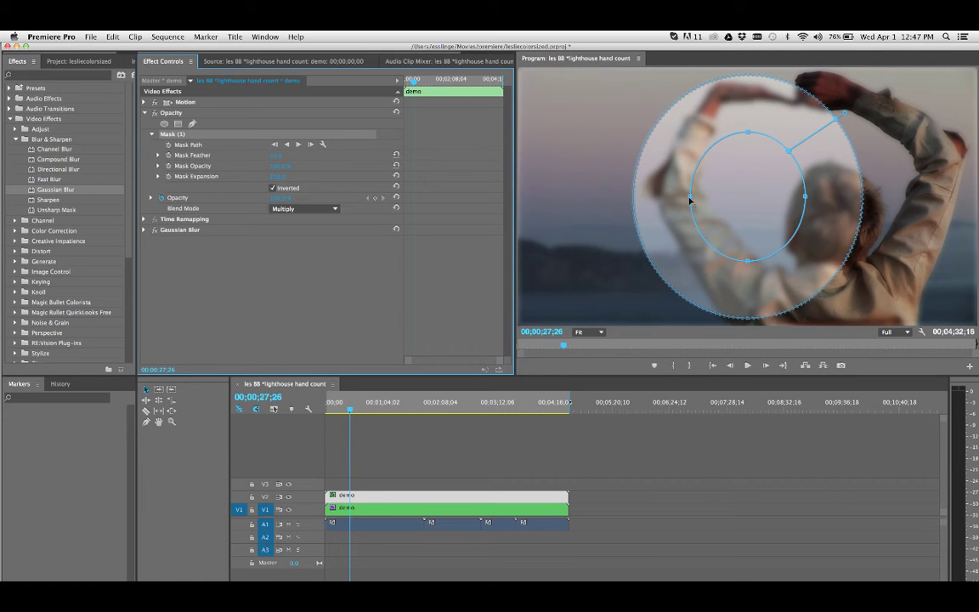
pyautogui.moveTo(689, 198); pyautogui.dragTo(578, 198)
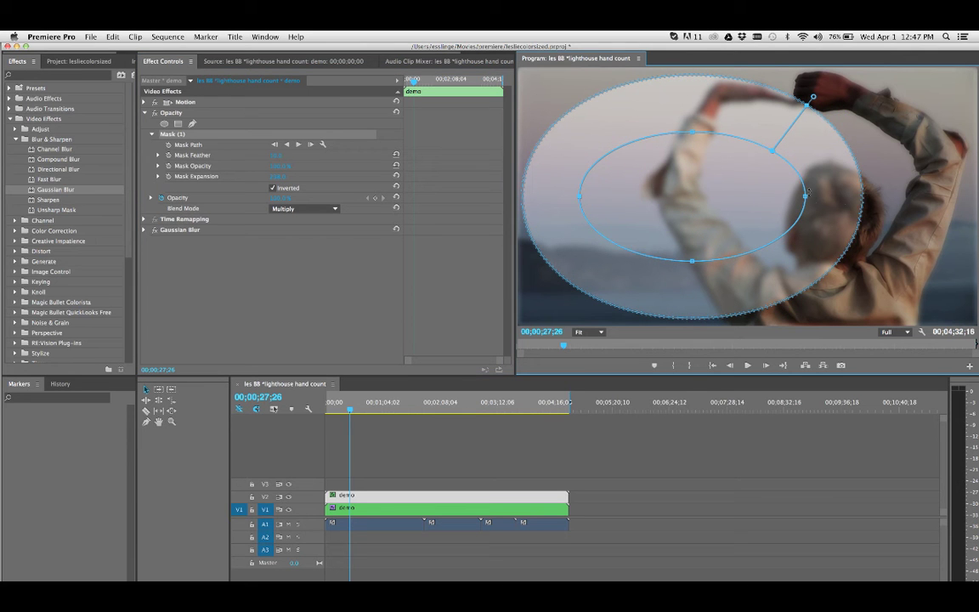
pyautogui.moveTo(805, 197); pyautogui.dragTo(907, 196)
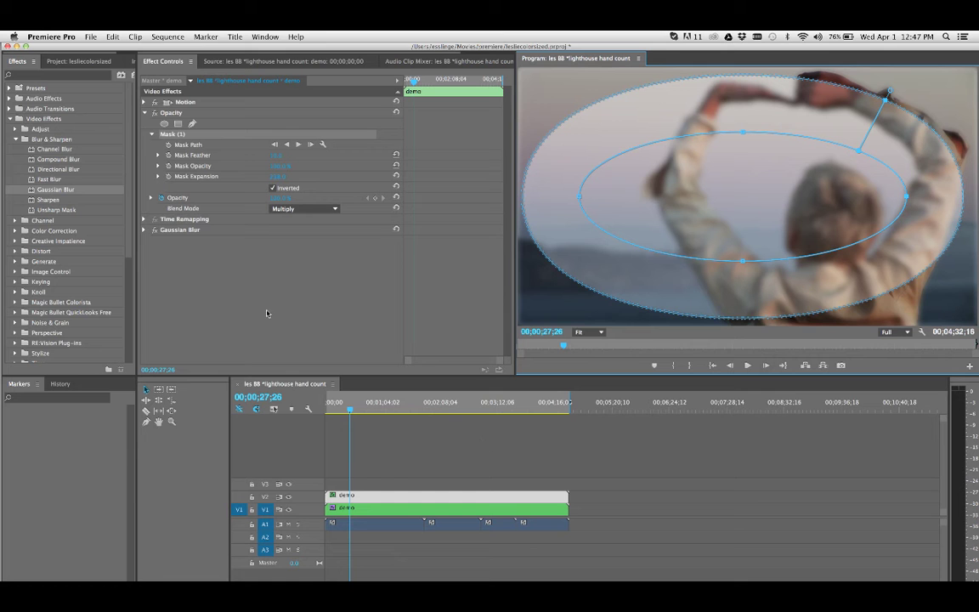
# Switch off the Gaussian Blur effect on both the V2 and V1 demo clips and reselect the V2 clip
pyautogui.click(154, 229)
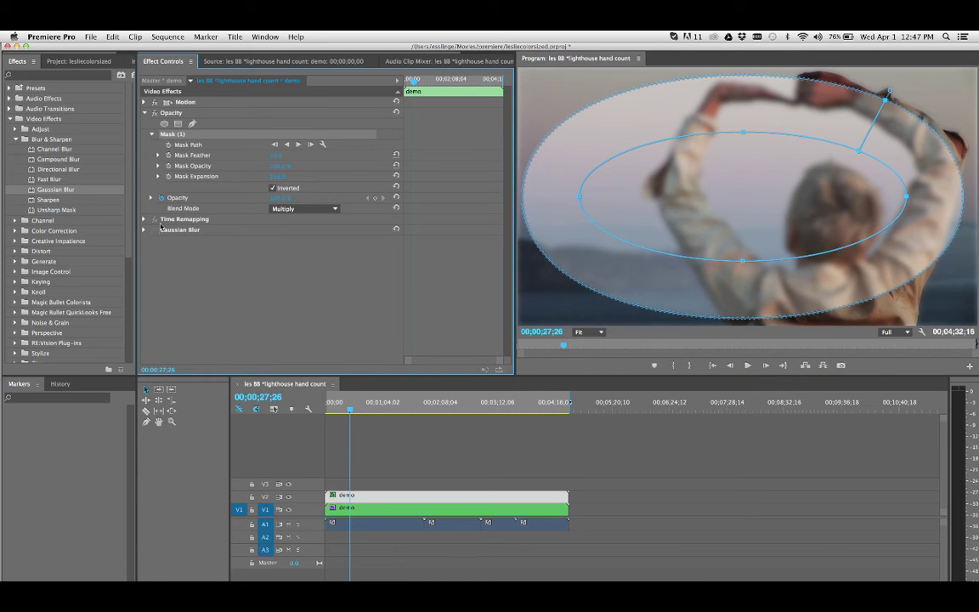
pyautogui.click(153, 229)
pyautogui.click(143, 229)
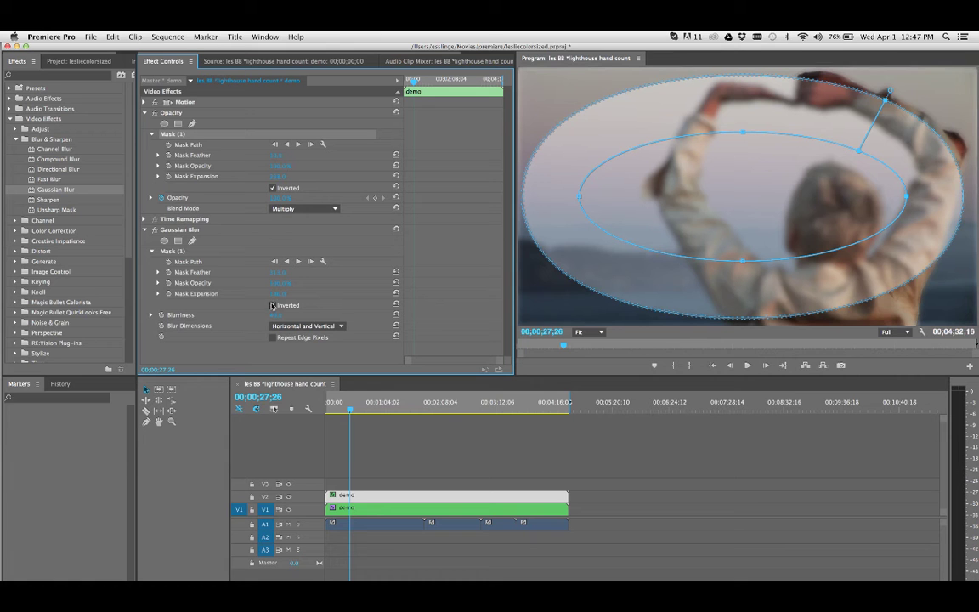
pyautogui.click(273, 305)
pyautogui.press('super+s')
pyautogui.click(371, 500)
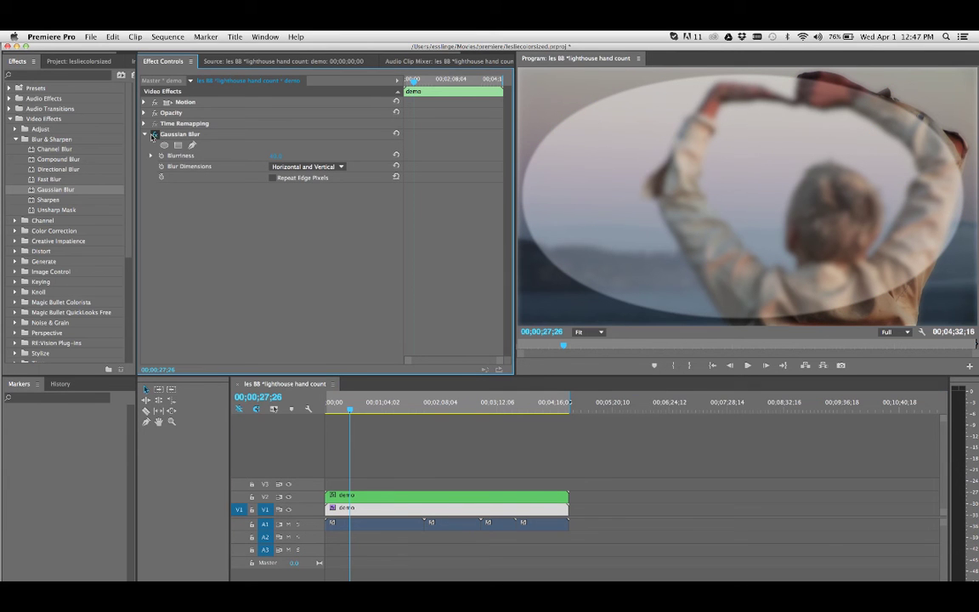
pyautogui.click(153, 134)
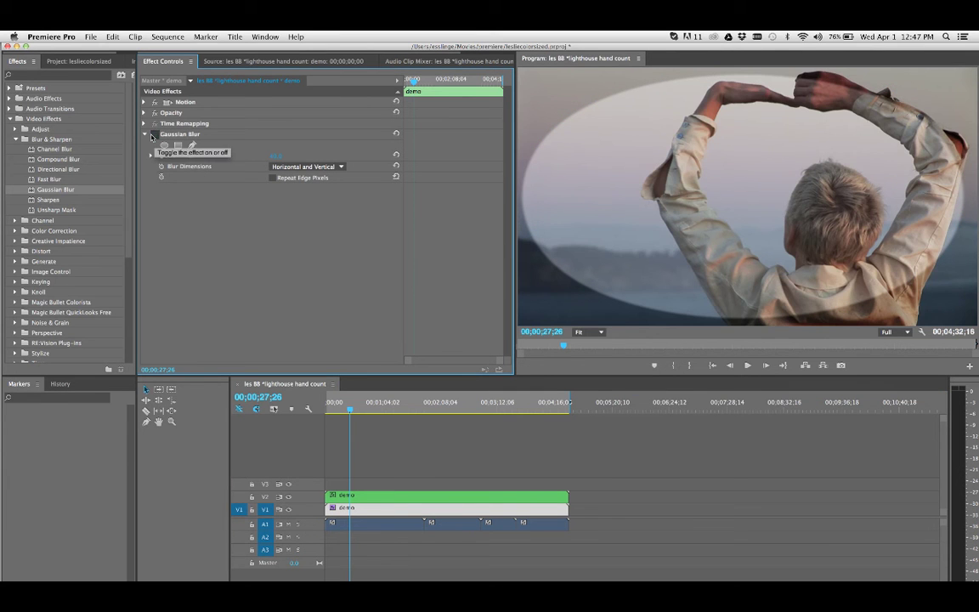
pyautogui.click(428, 508)
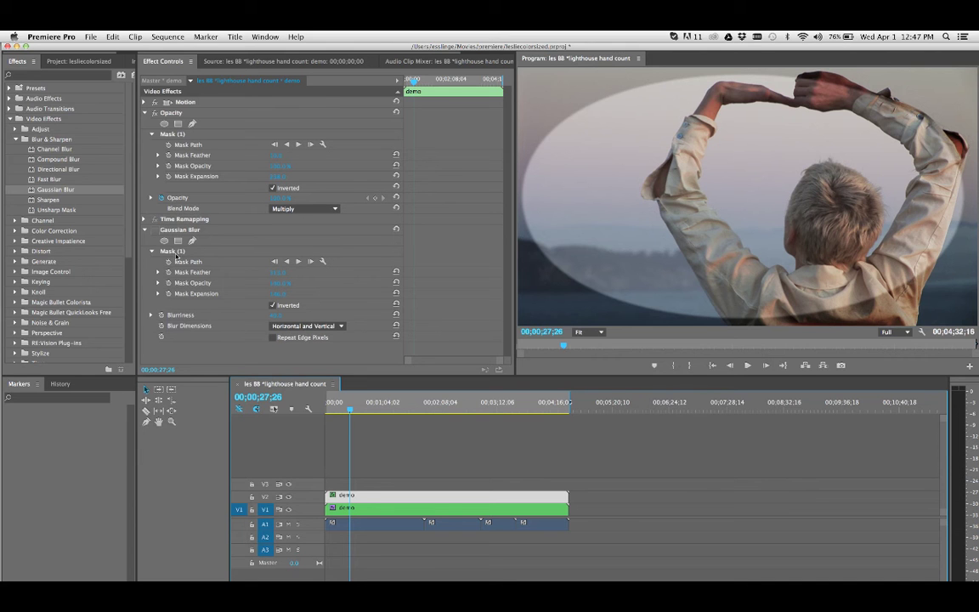
pyautogui.click(153, 197)
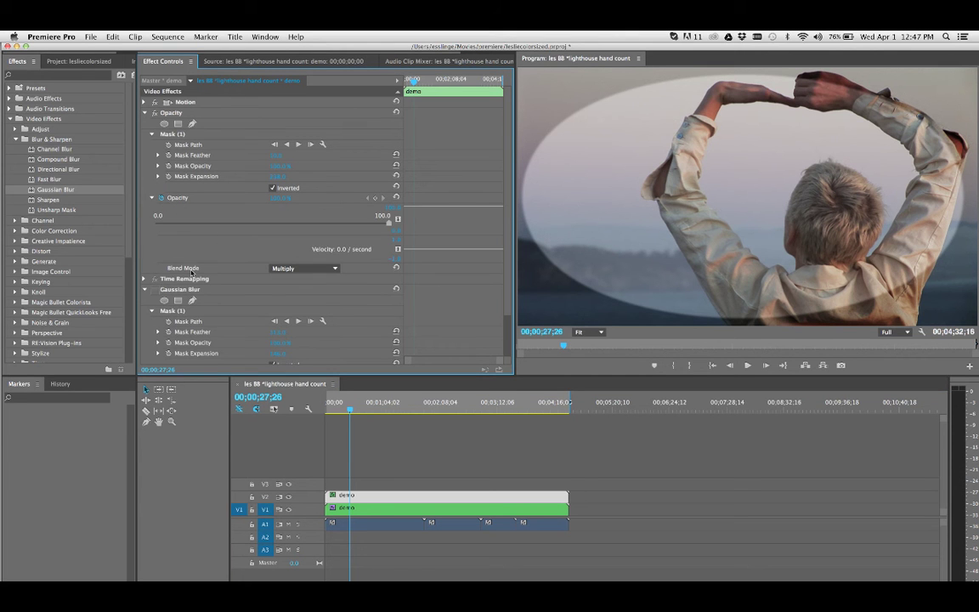
pyautogui.scroll(-1, 190, 280)
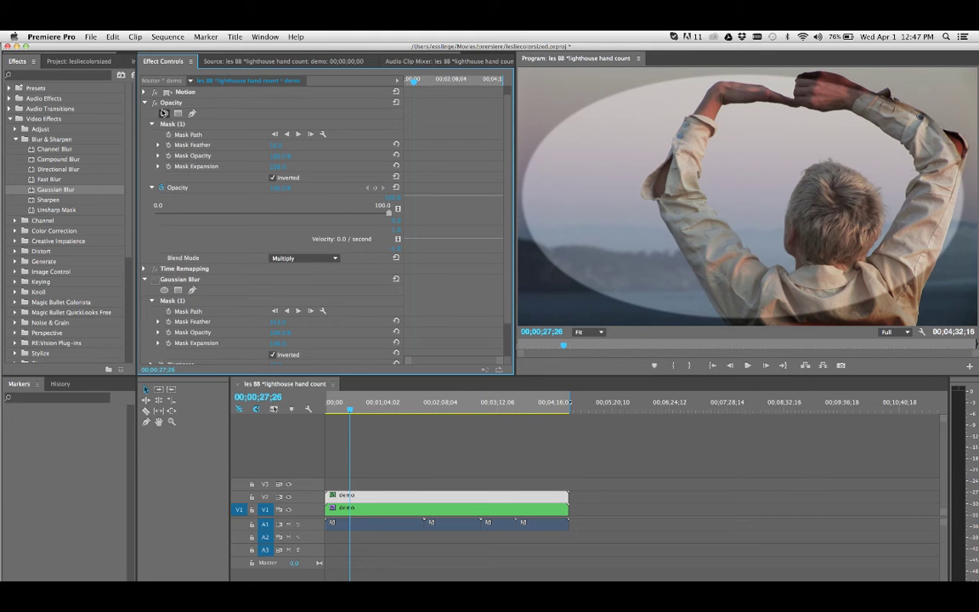
pyautogui.click(164, 113)
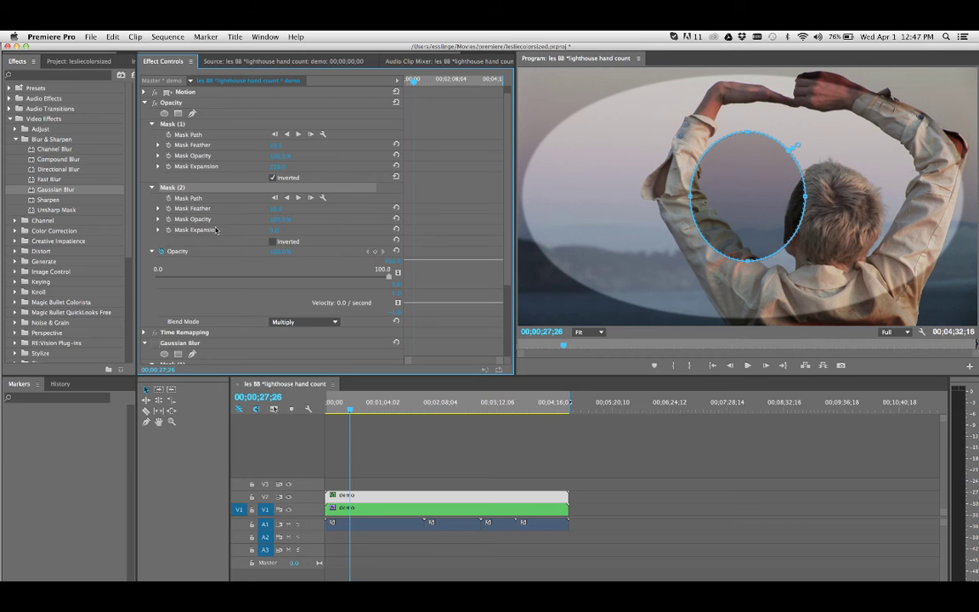
pyautogui.press('Delete')
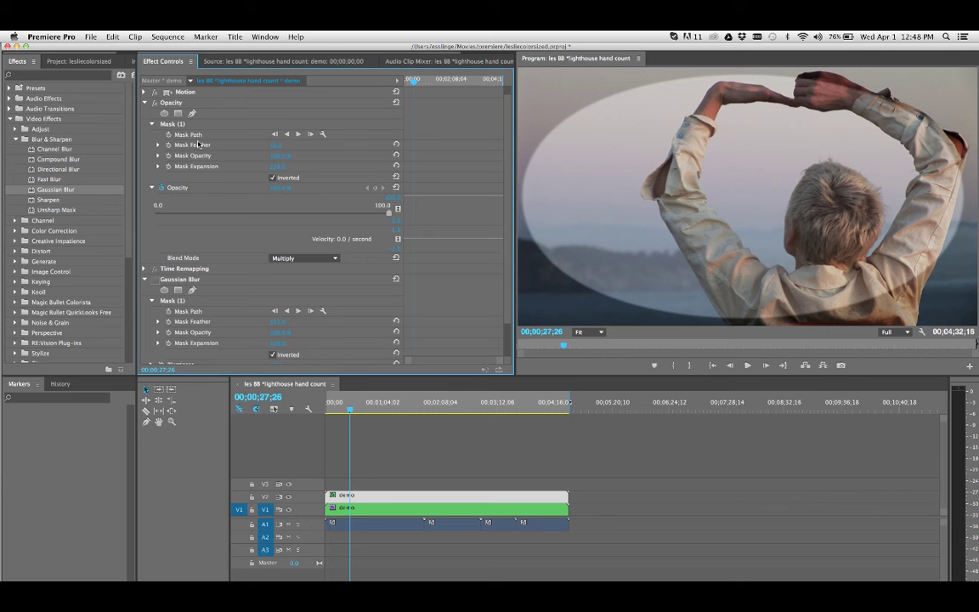
# Increase the V2 clip's Opacity mask feather and expansion, and lower its mask opacity while viewing the frame at 00;01;52;01
pyautogui.moveTo(269, 147); pyautogui.dragTo(273, 148)
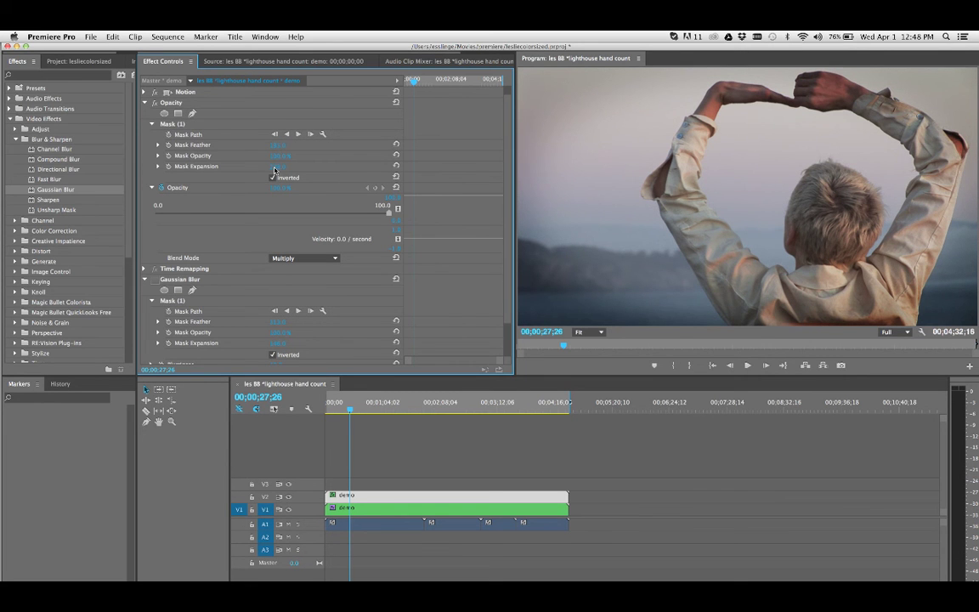
pyautogui.moveTo(272, 167); pyautogui.dragTo(274, 167)
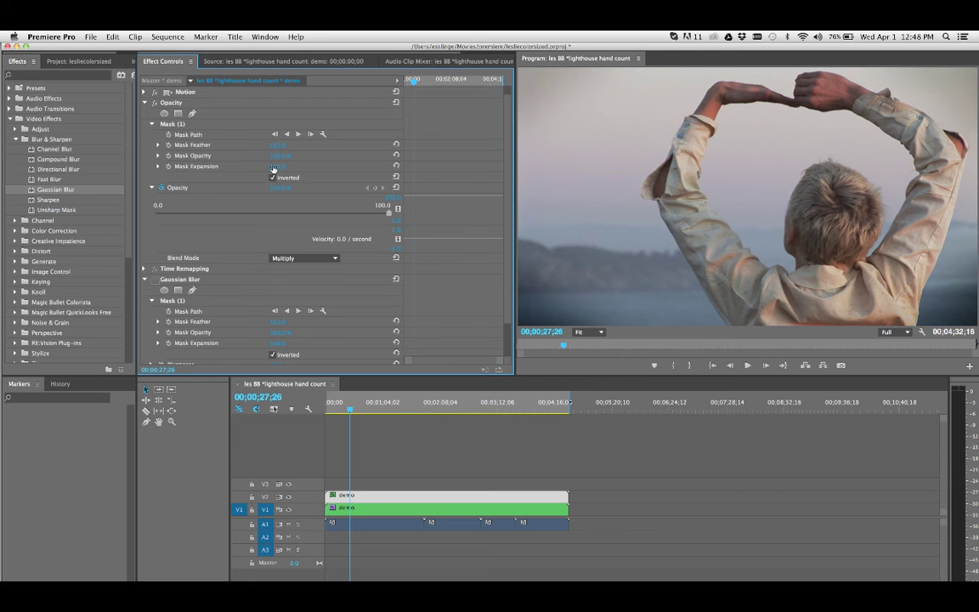
pyautogui.moveTo(348, 406); pyautogui.dragTo(424, 420)
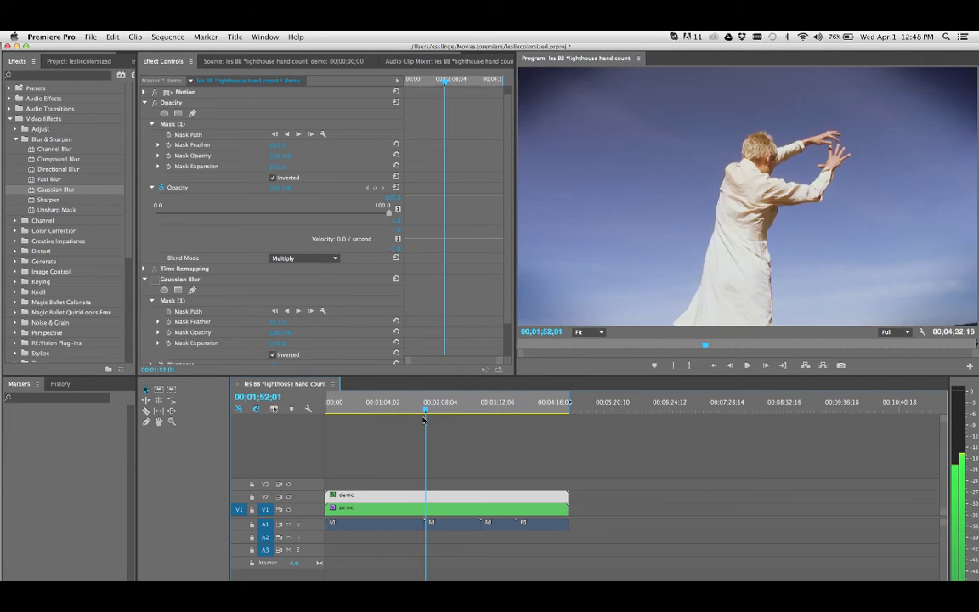
pyautogui.click(273, 159)
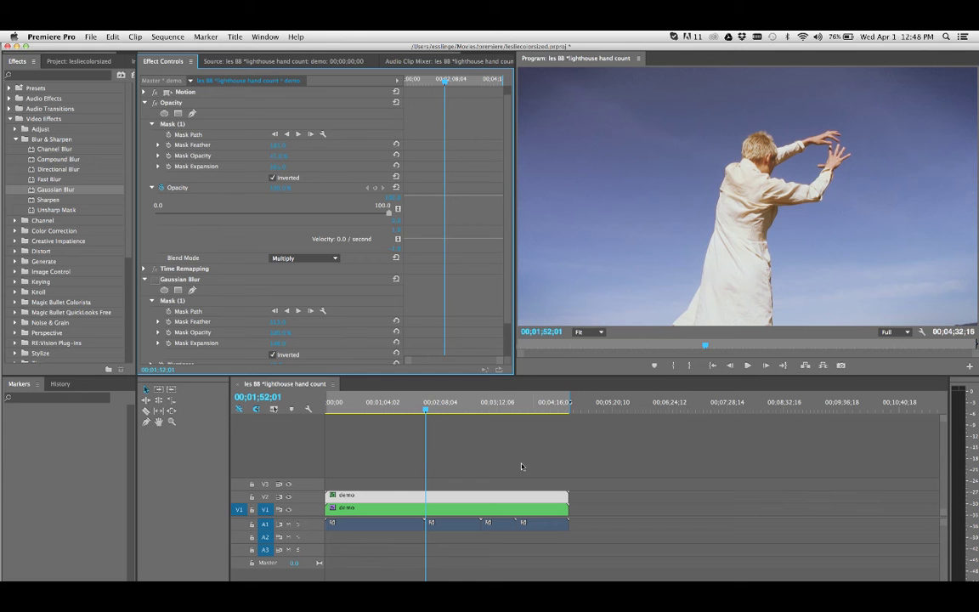
# Review the vignette from near the start of the sequence to 00;00;58;16 with the clips deselected, and recheck the V2 clip's effect settings
pyautogui.click(337, 408)
pyautogui.moveTo(346, 418); pyautogui.dragTo(376, 410)
pyautogui.click(378, 426)
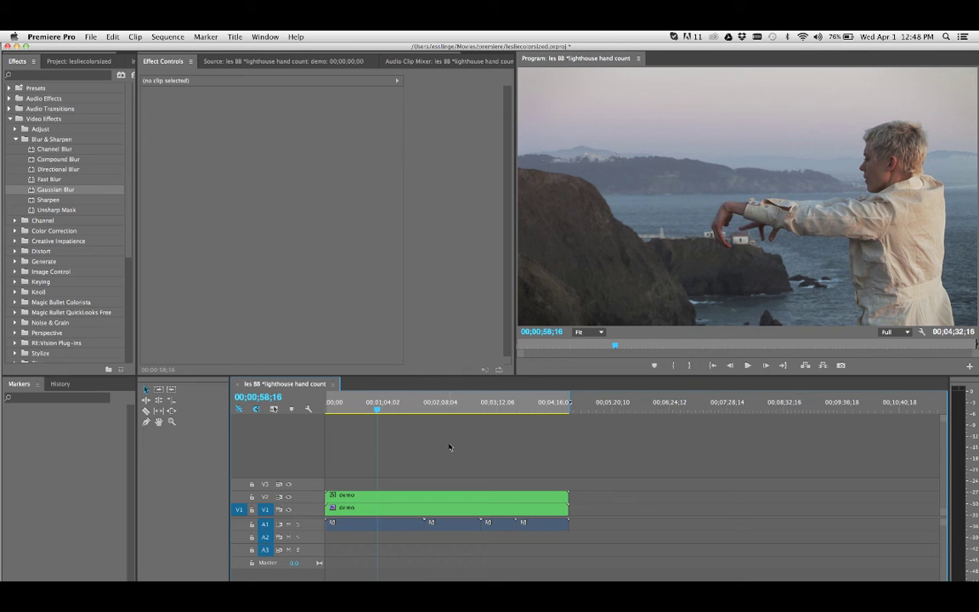
pyautogui.click(463, 500)
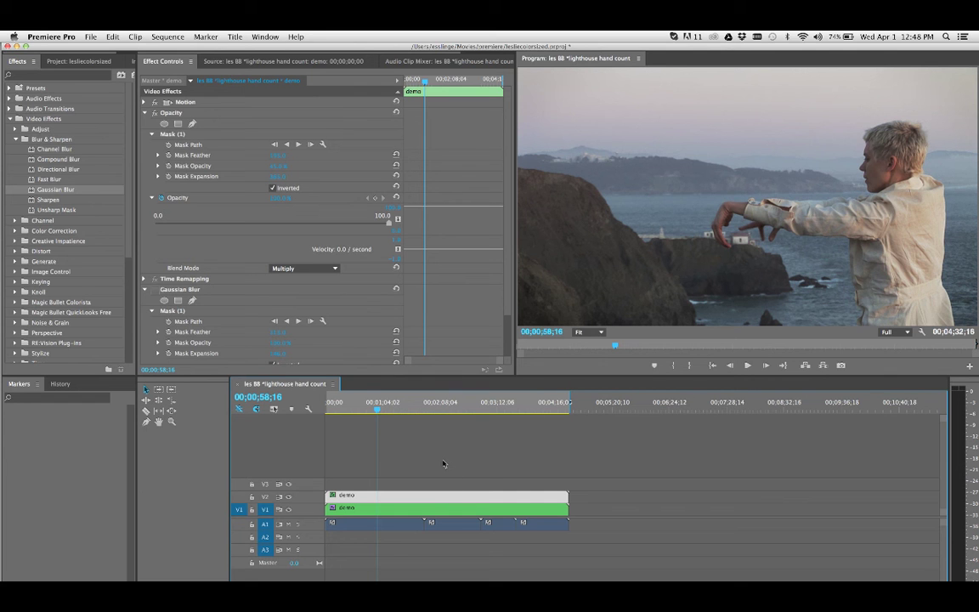
pyautogui.click(491, 452)
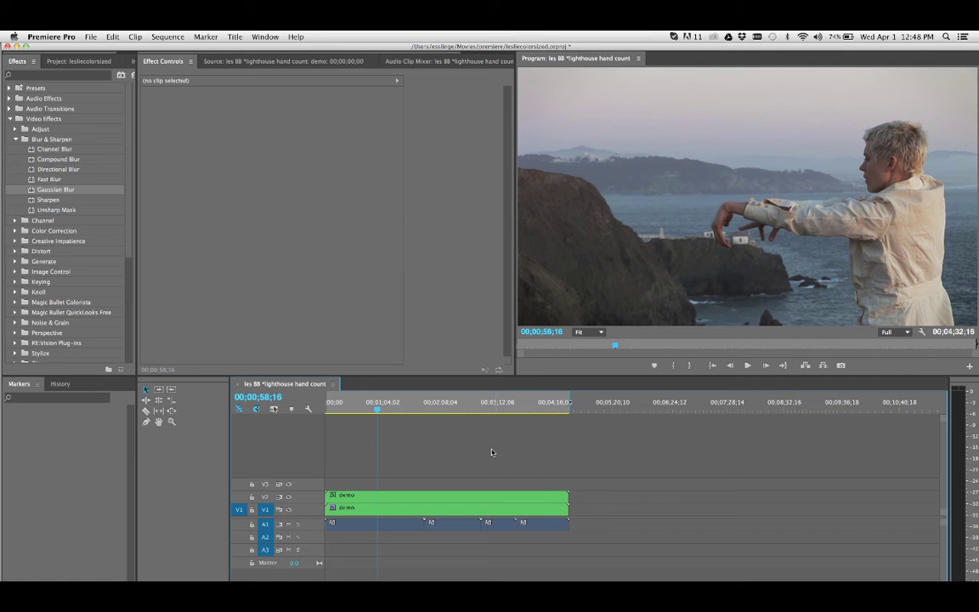